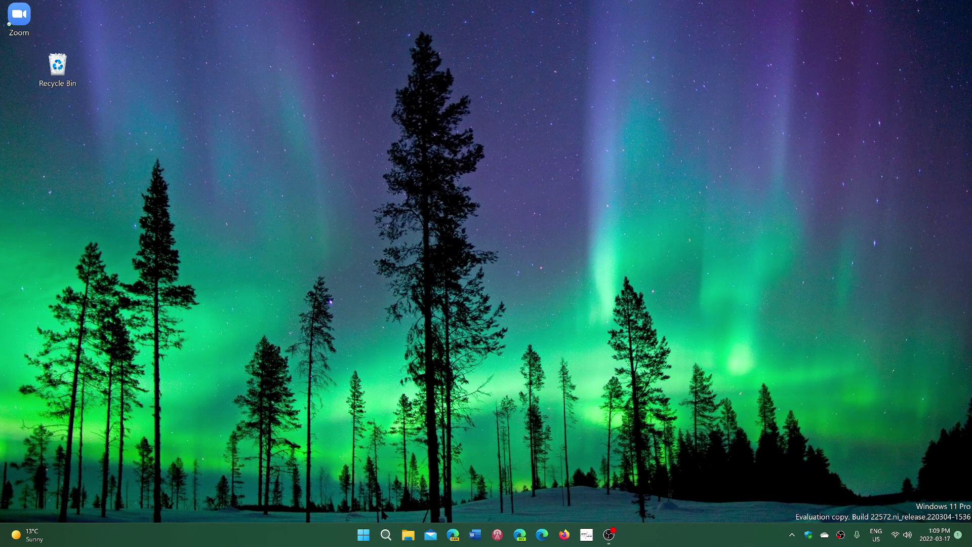
Open Windows search from the taskbar to look for Feedback Hub.
left_click(386, 535)
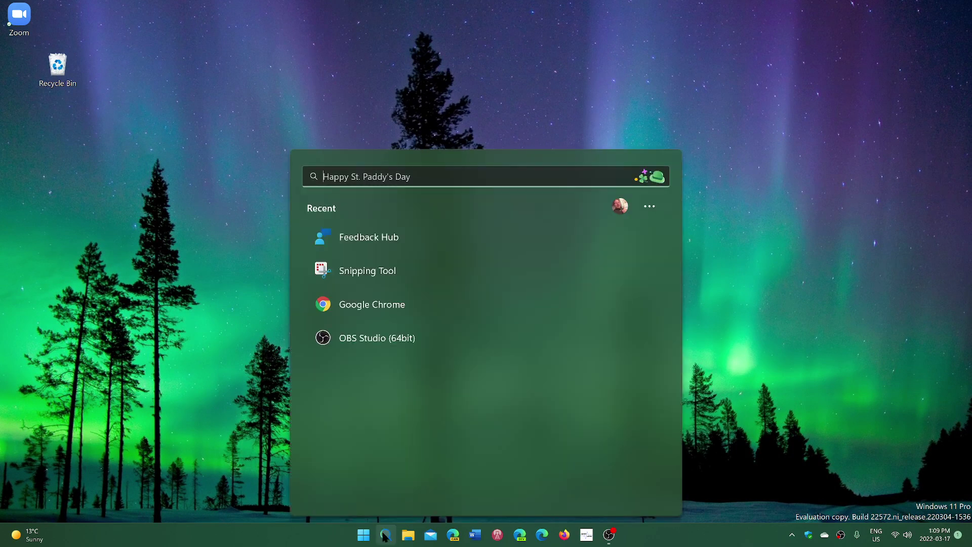
type("fe")
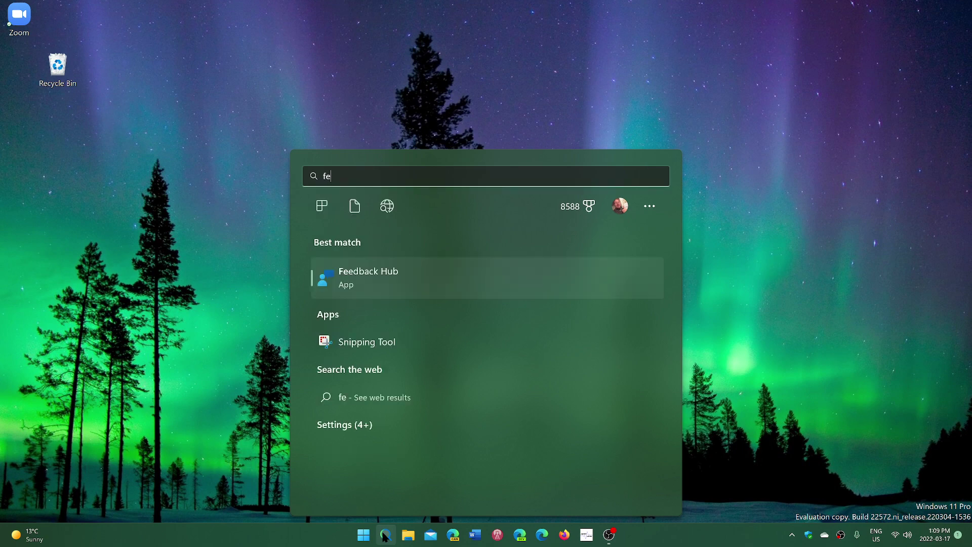
type("ed")
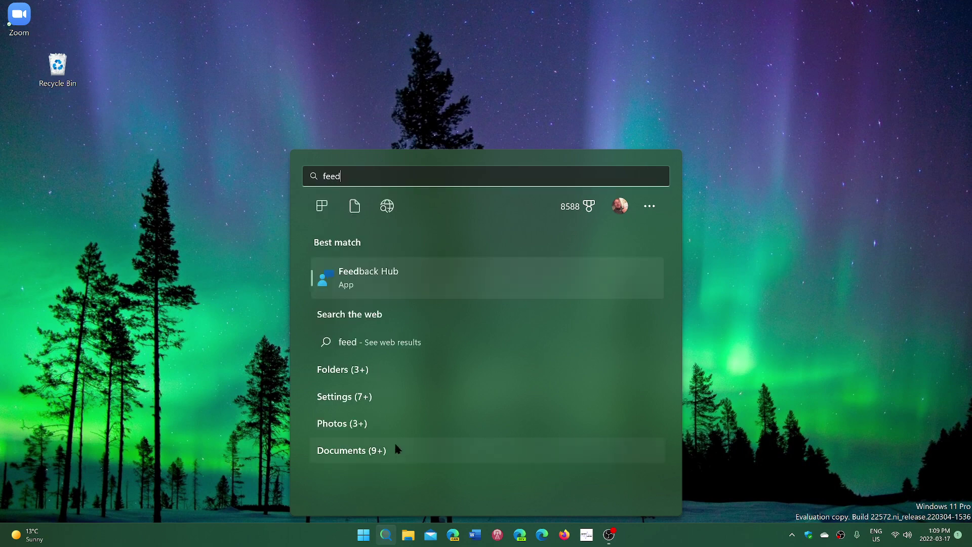
Launch Feedback Hub from the search results and go to its Quests page.
left_click(401, 282)
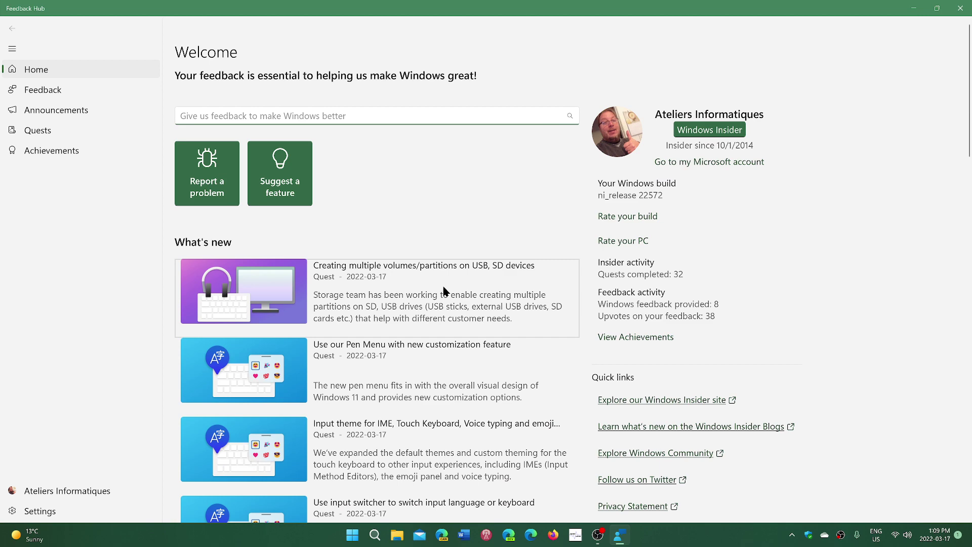
left_click(53, 133)
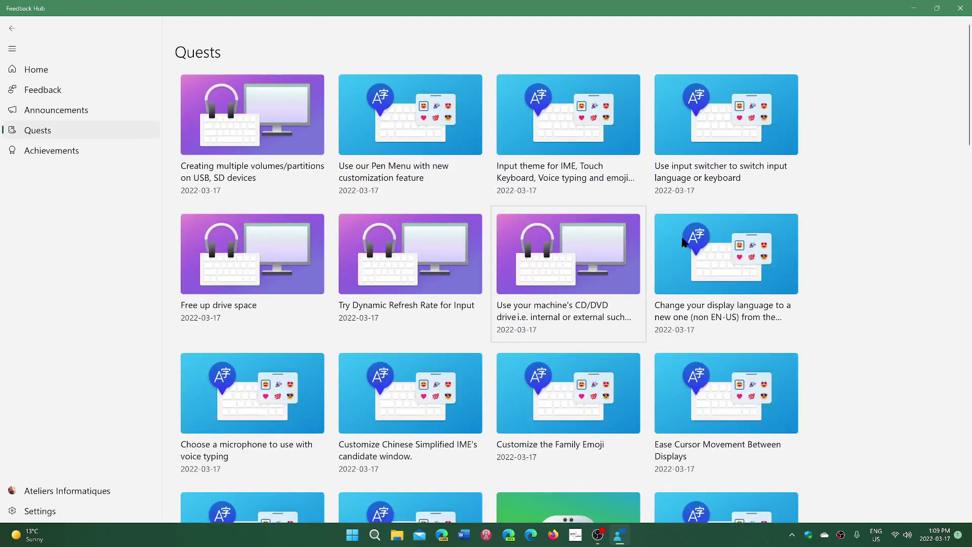
scroll(838, 251, "down", 3)
scroll(838, 251, "down", 3)
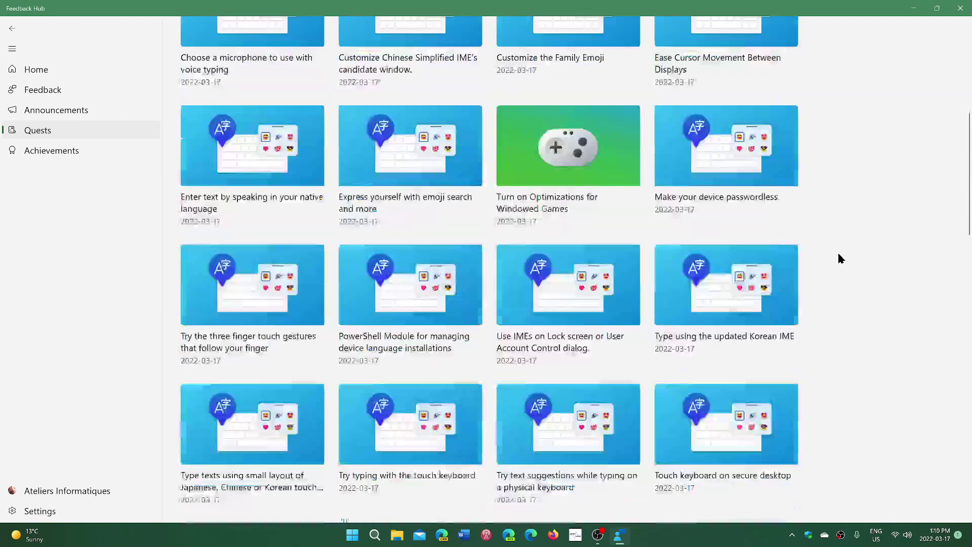
scroll(838, 251, "down", 3)
scroll(837, 249, "up", 5)
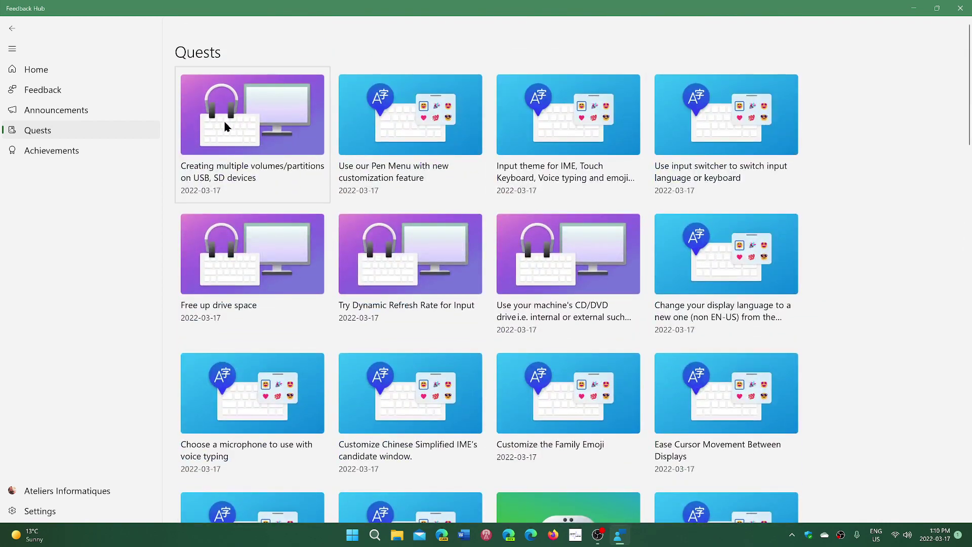
Open the quest about creating multiple volumes/partitions on USB and SD devices.
left_click(248, 120)
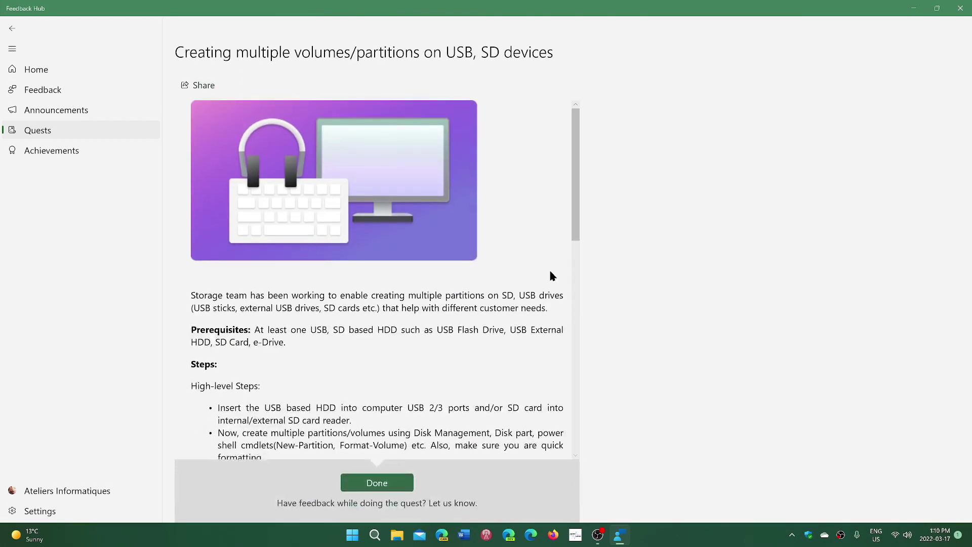
scroll(551, 310, "down", 3)
scroll(551, 310, "down", 3)
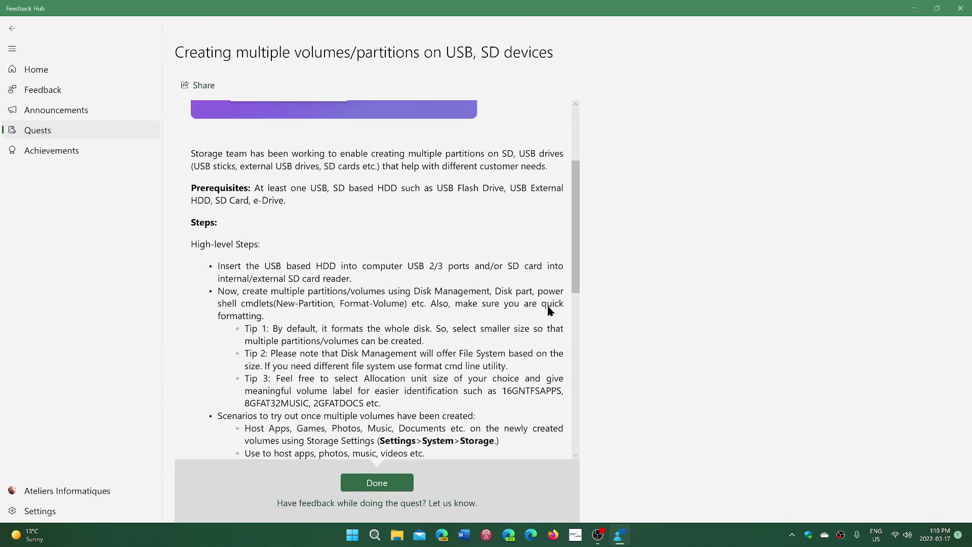
scroll(550, 310, "down", 3)
scroll(551, 309, "down", 3)
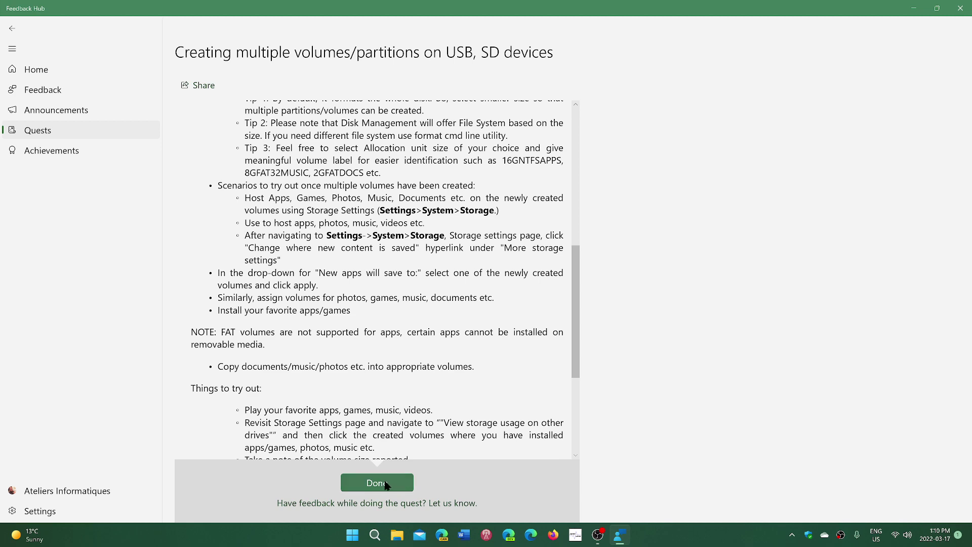
scroll(460, 272, "down", 3)
scroll(484, 262, "down", 3)
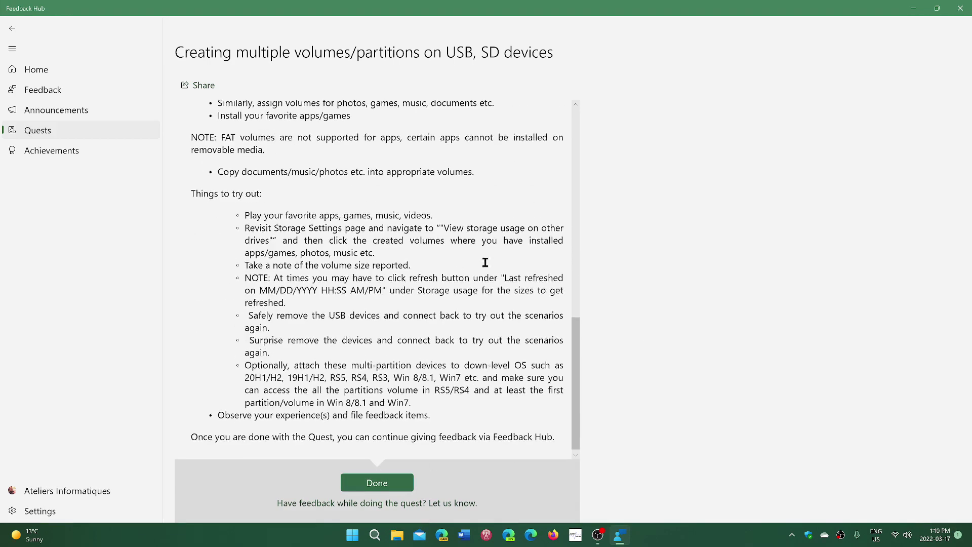
Return to the Quests list and dismiss the Gmail notification.
left_click(12, 29)
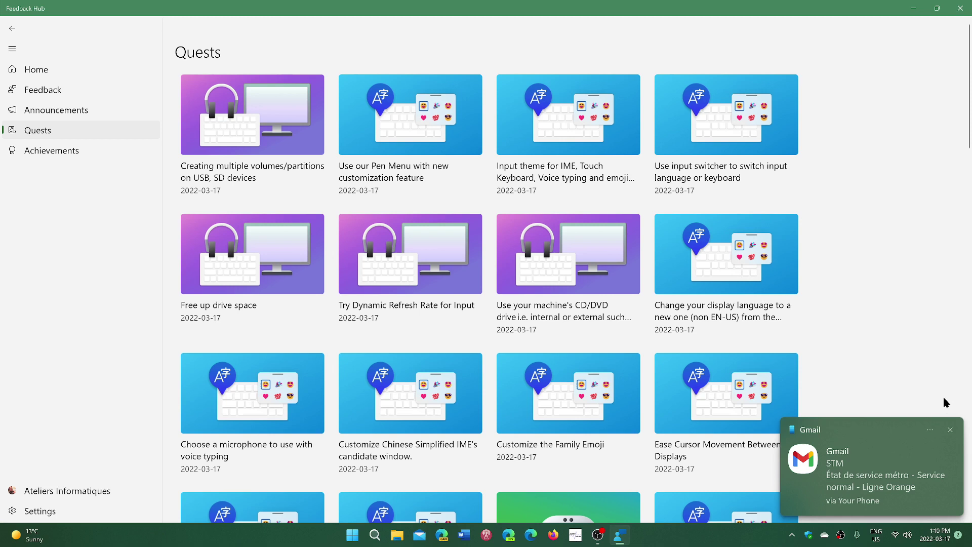
left_click(951, 430)
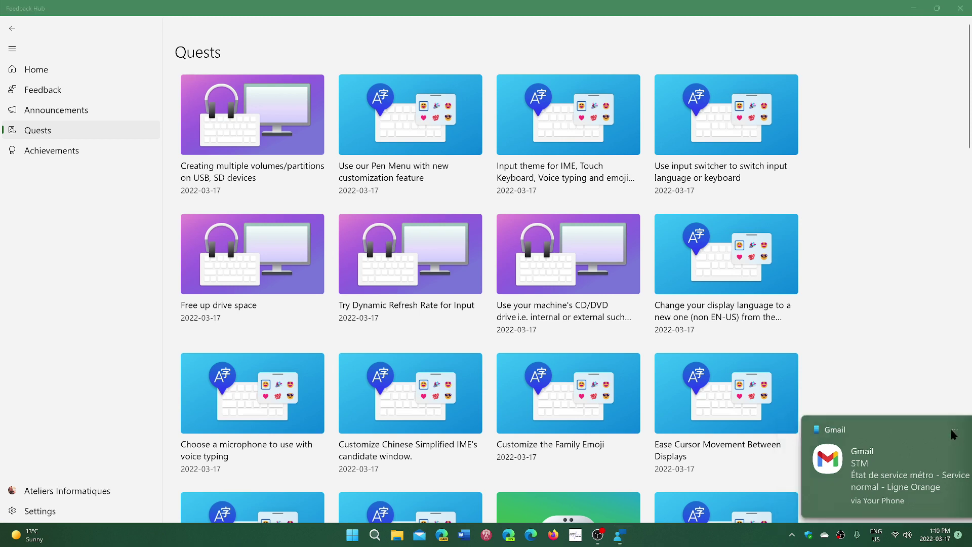
left_click(891, 365)
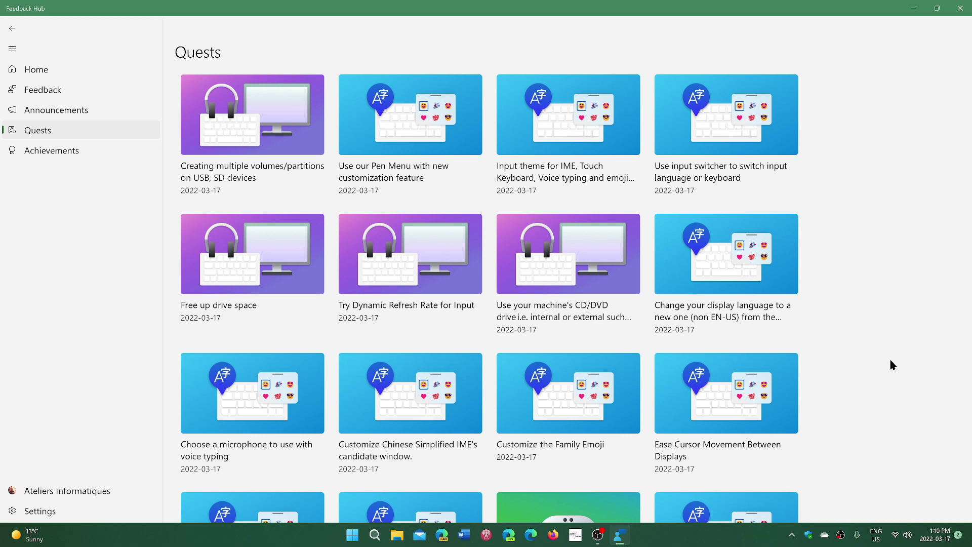
scroll(892, 366, "down", 2)
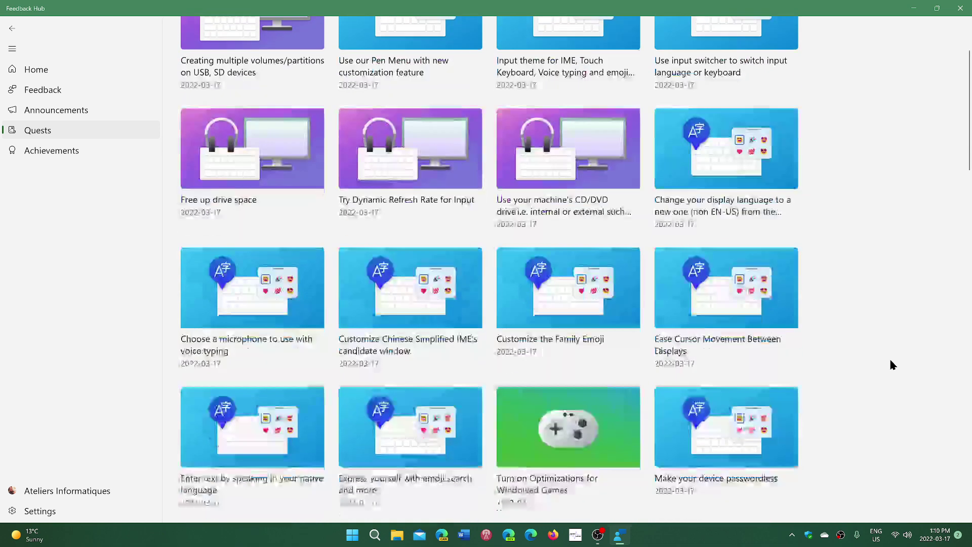
scroll(892, 365, "down", 1)
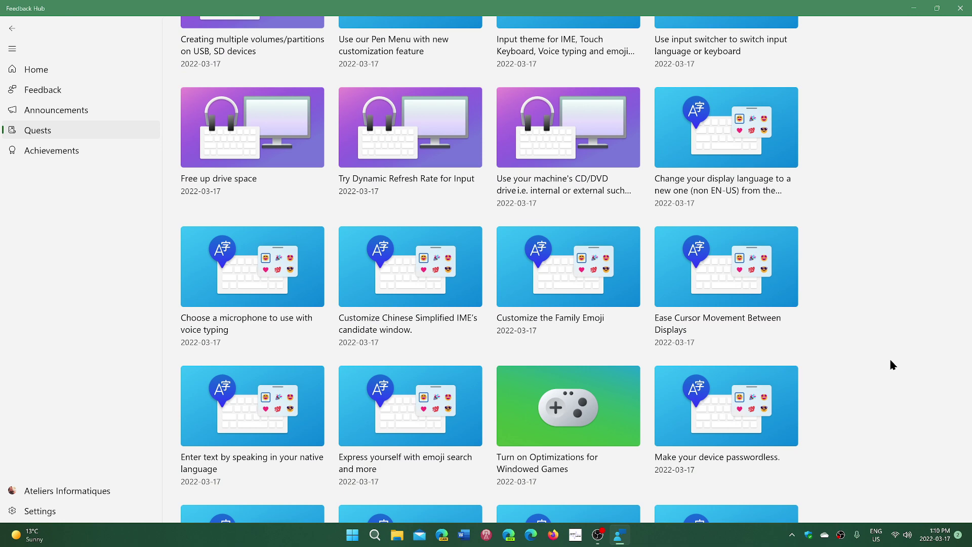
scroll(892, 366, "down", 3)
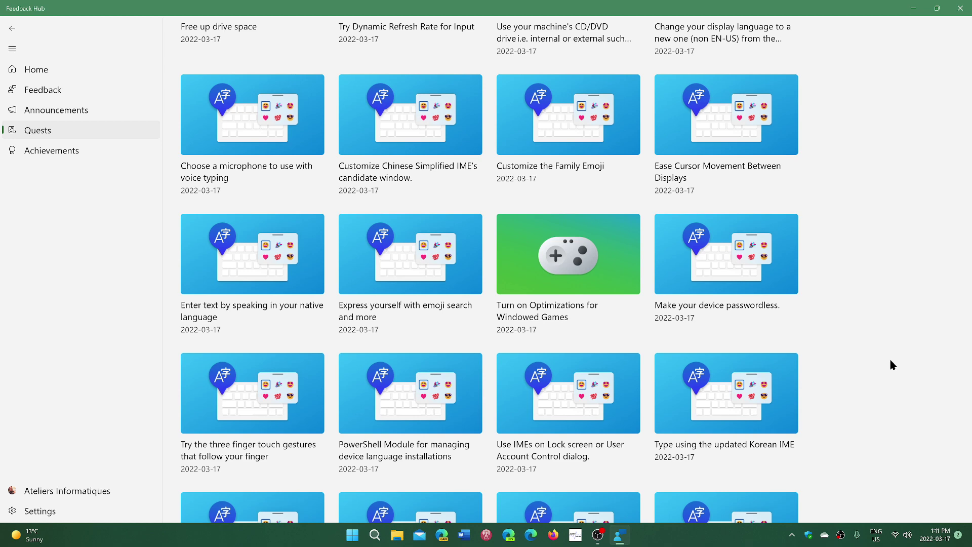
scroll(892, 365, "up", 5)
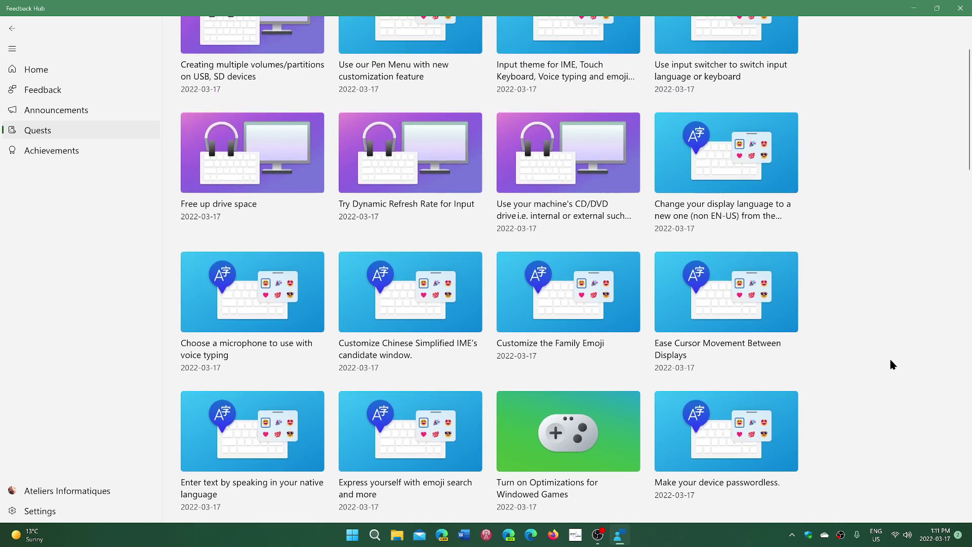
scroll(892, 365, "up", 3)
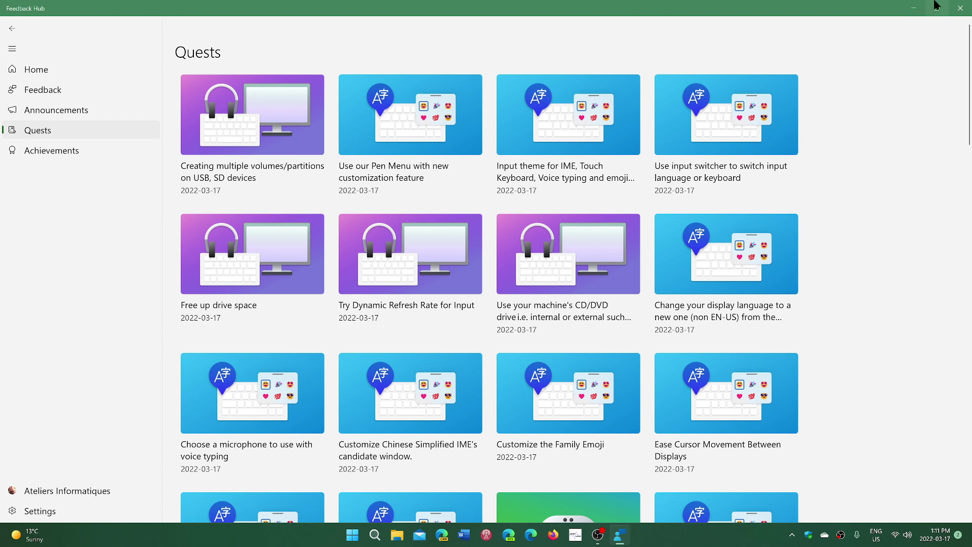
left_click(961, 8)
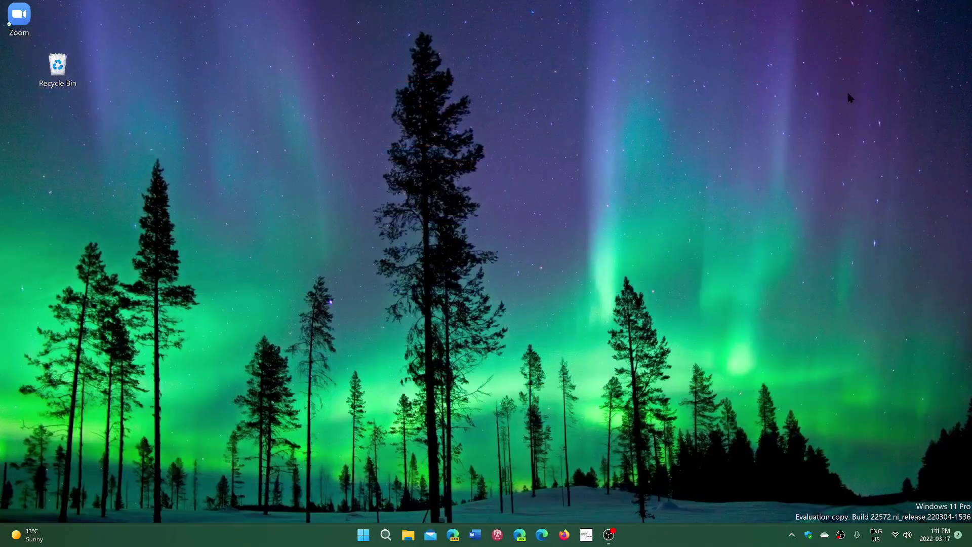